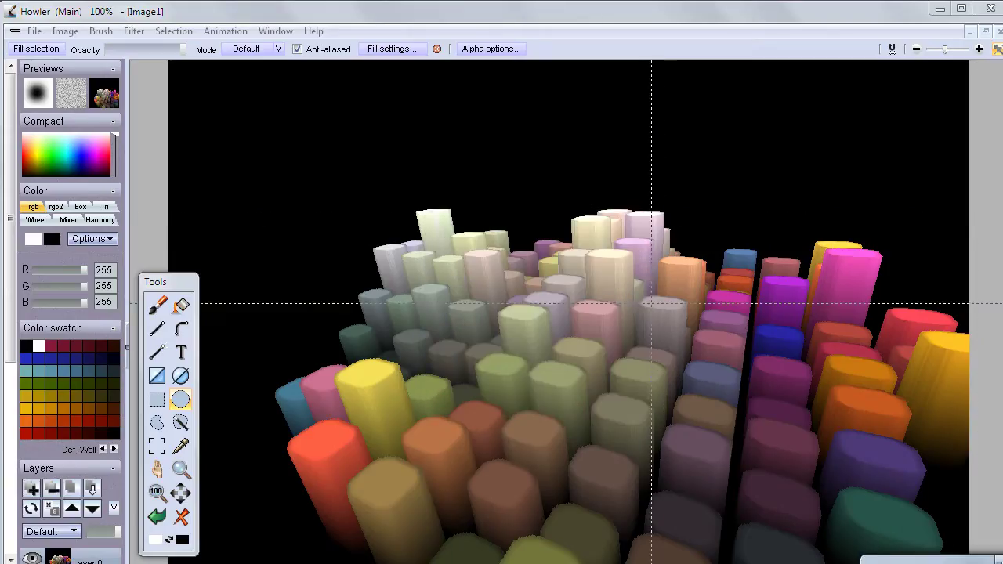
- Undo the 3D Designer effect to restore the flat grid of rounded colour tiles
{"action": "left_click", "coordinate": [154, 517]}
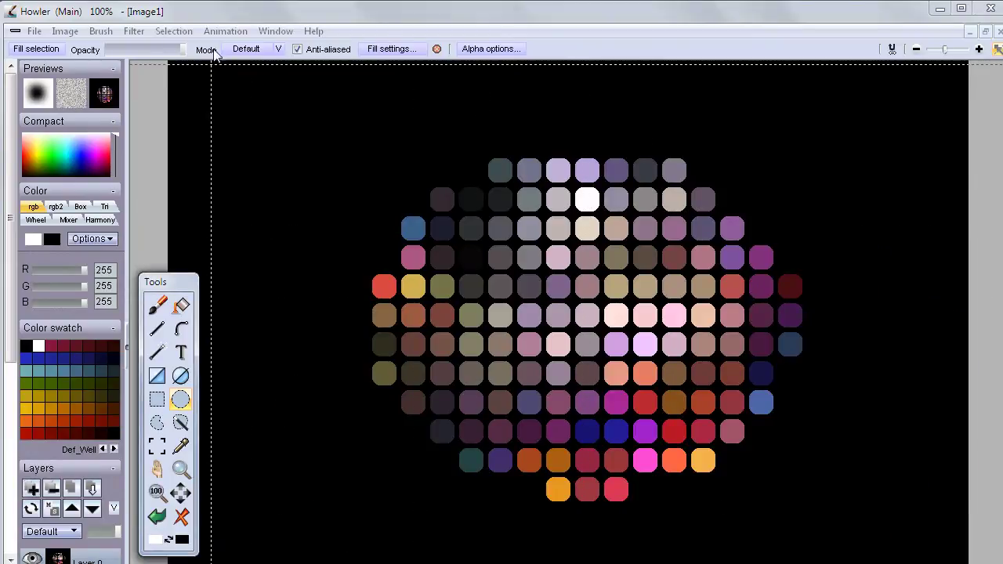
- Create a 120-frame animation copying the current frame, then go to the first frame
{"action": "left_click", "coordinate": [224, 31]}
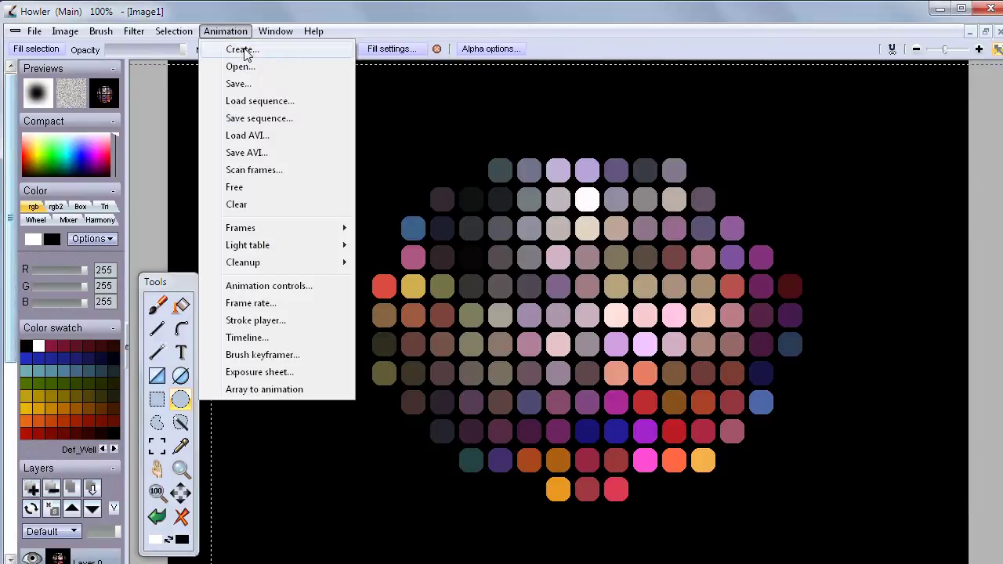
{"action": "left_click", "coordinate": [245, 50]}
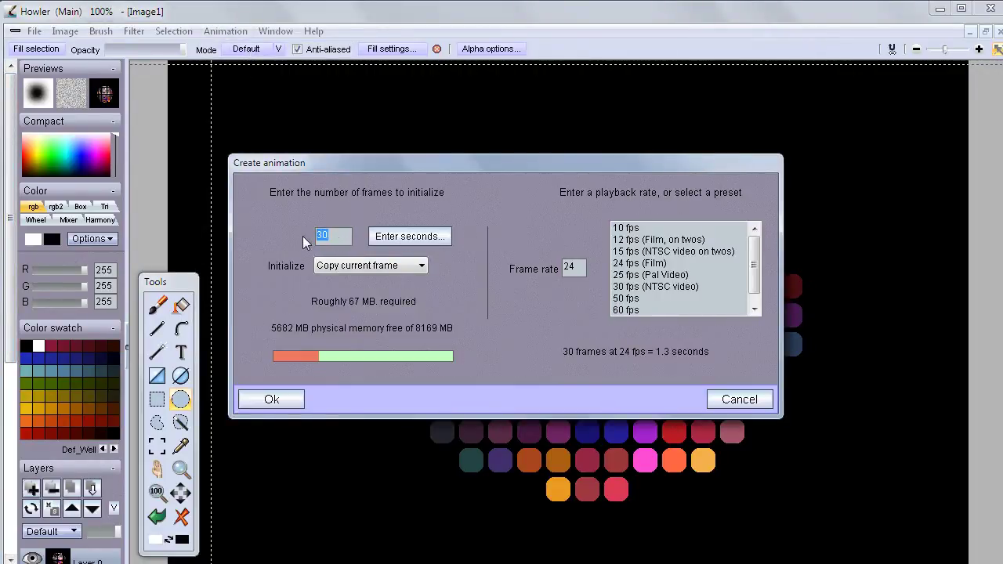
{"action": "type", "text": "120"}
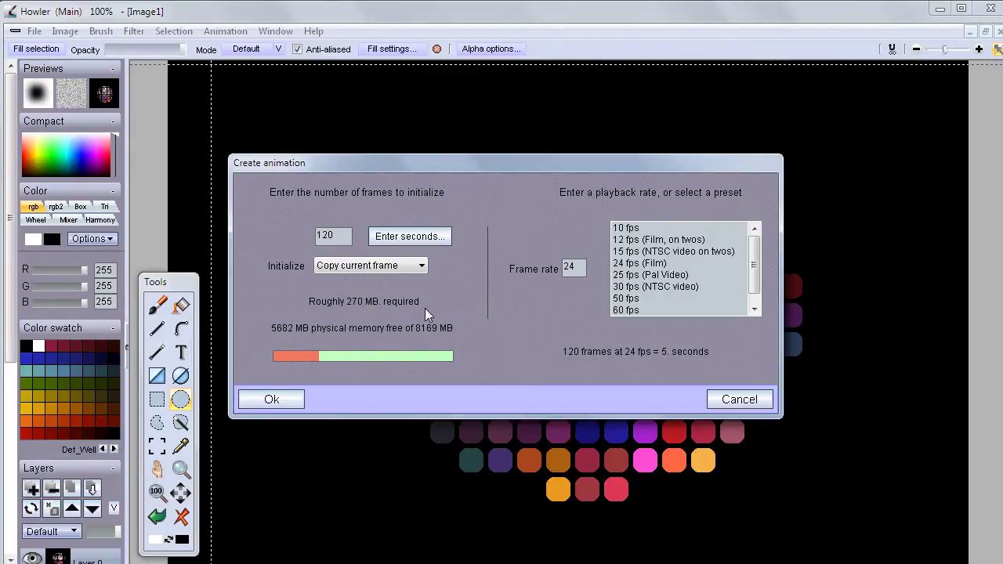
{"action": "left_click", "coordinate": [299, 401]}
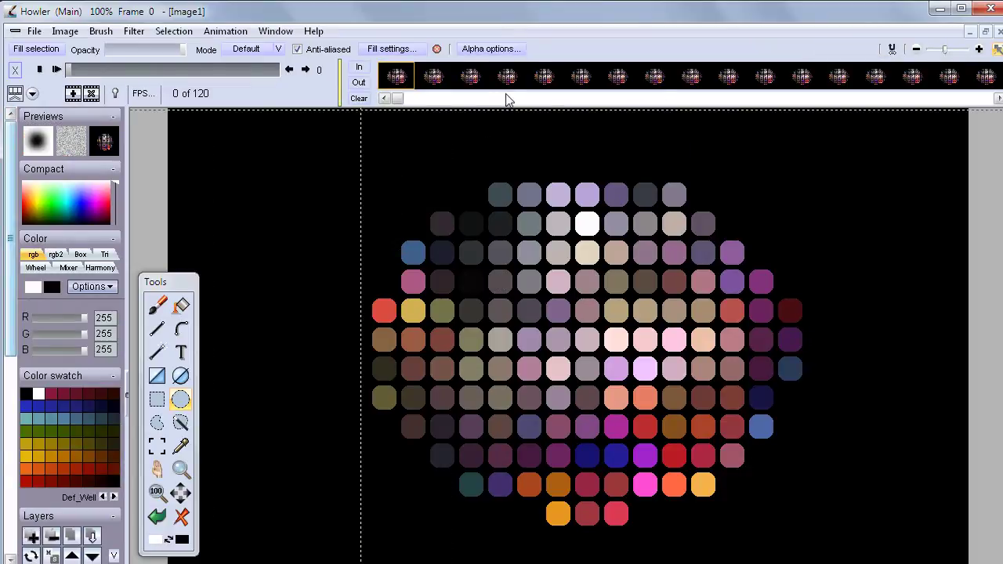
{"action": "left_click_drag", "start_coordinate": [397, 98], "coordinate": [414, 99]}
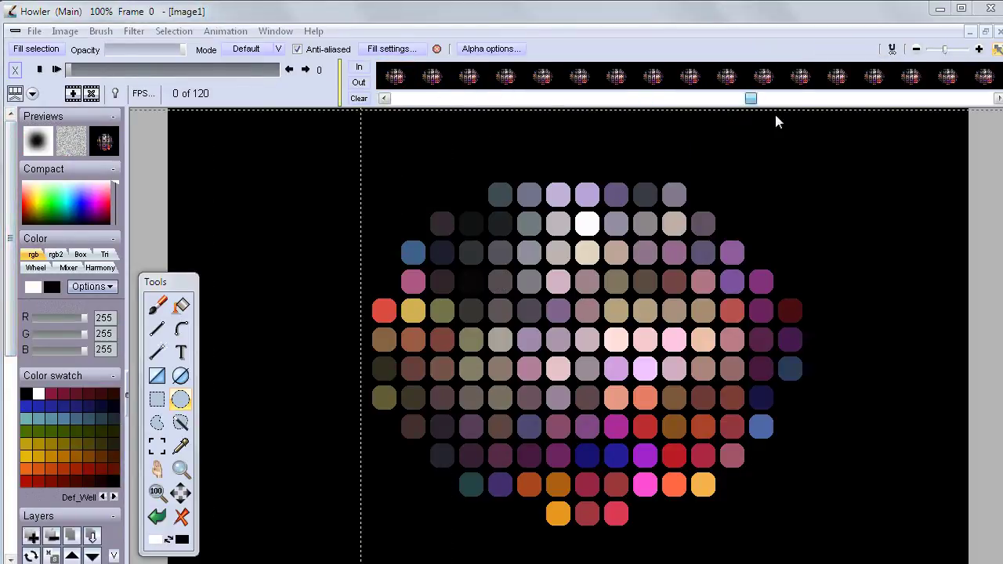
{"action": "left_click", "coordinate": [397, 77]}
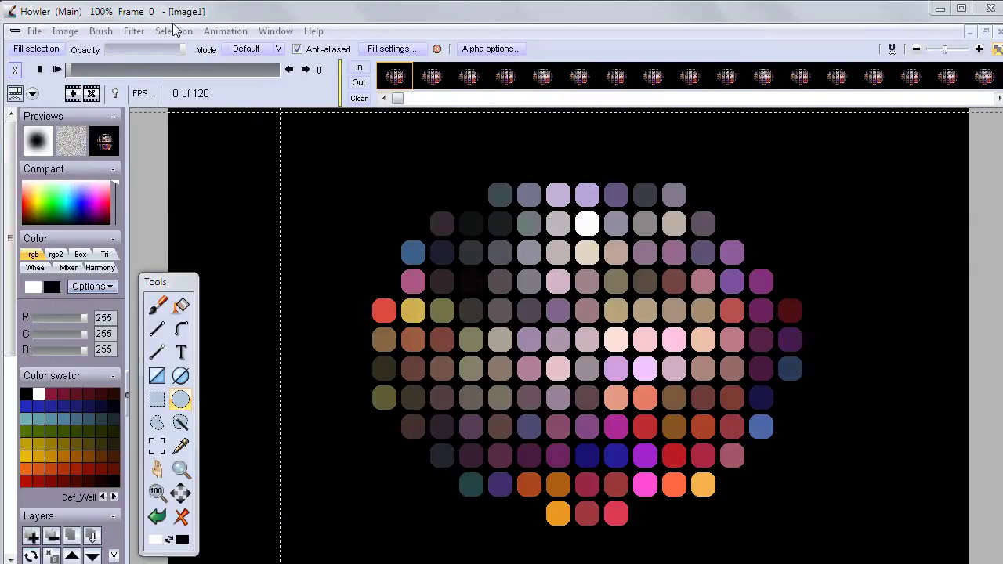
{"action": "left_click", "coordinate": [134, 30]}
- Apply Filter > Transform > 3D designer and move its panel off the 3-D preview
{"action": "mouse_move", "coordinate": [176, 325]}
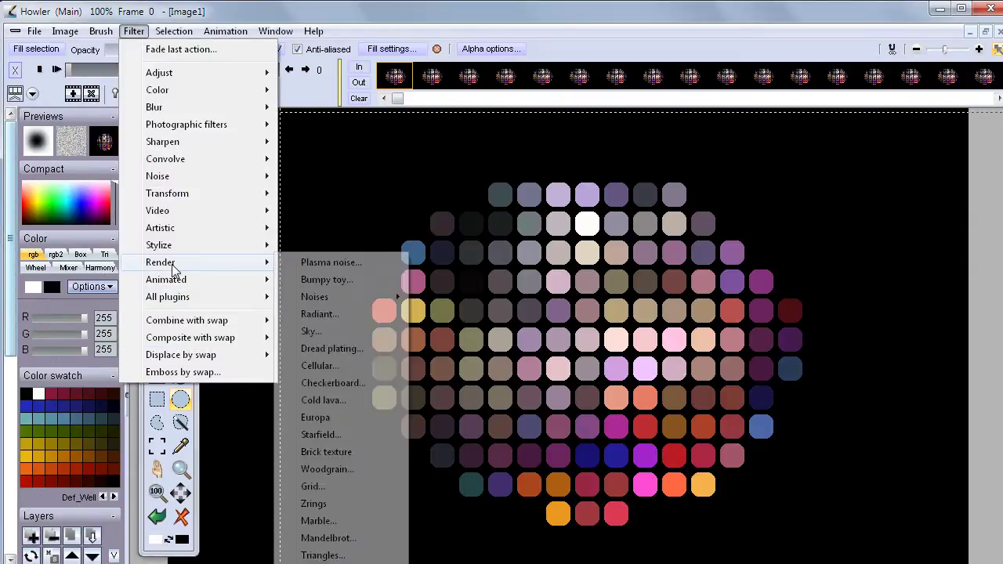
{"action": "mouse_move", "coordinate": [188, 195]}
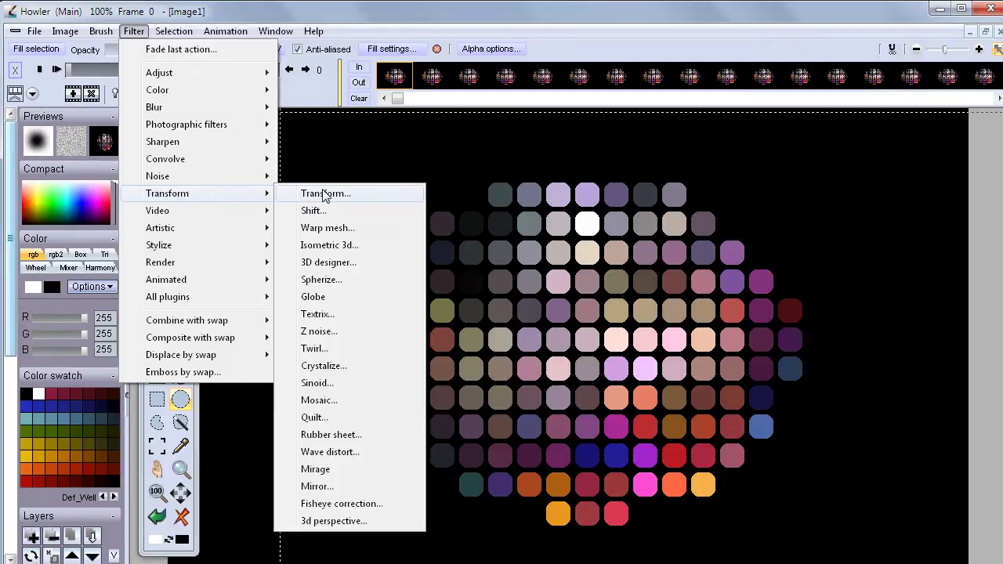
{"action": "left_click", "coordinate": [338, 264]}
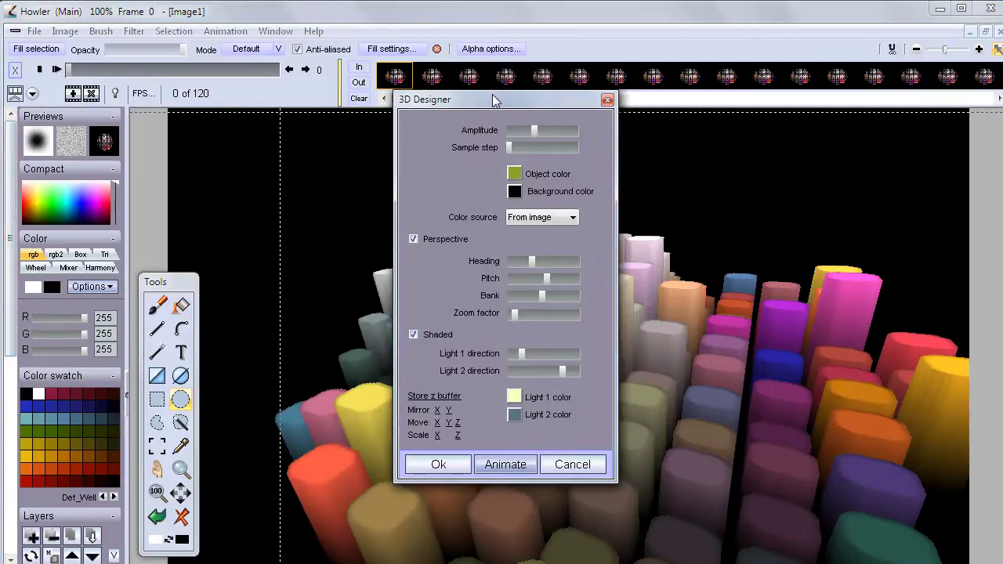
{"action": "left_click_drag", "start_coordinate": [492, 95], "coordinate": [171, 68]}
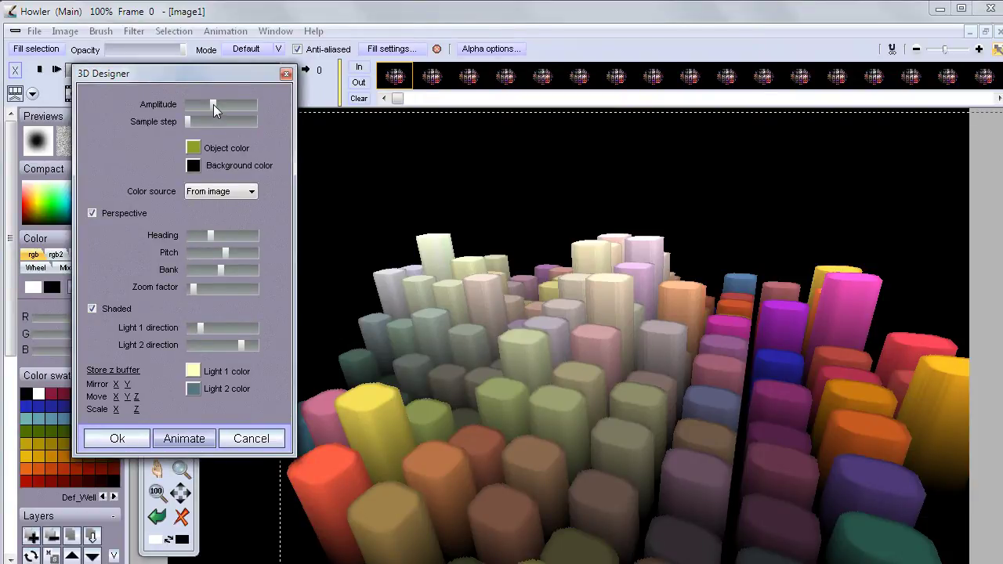
- Raise Amplitude for taller columns, turn the Heading slightly left, and open the Animate settings
{"action": "left_click_drag", "start_coordinate": [213, 105], "coordinate": [224, 104]}
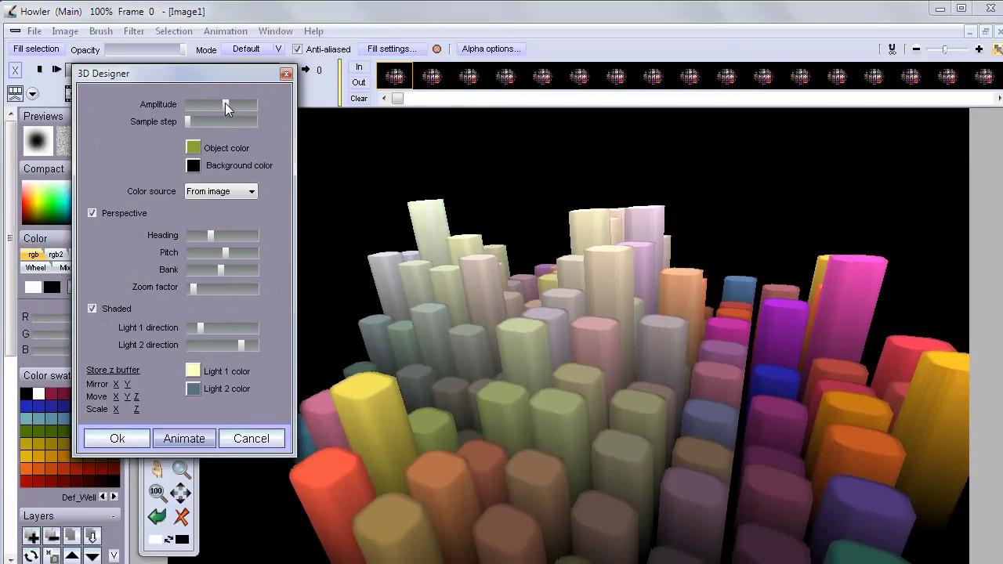
{"action": "left_click", "coordinate": [209, 235]}
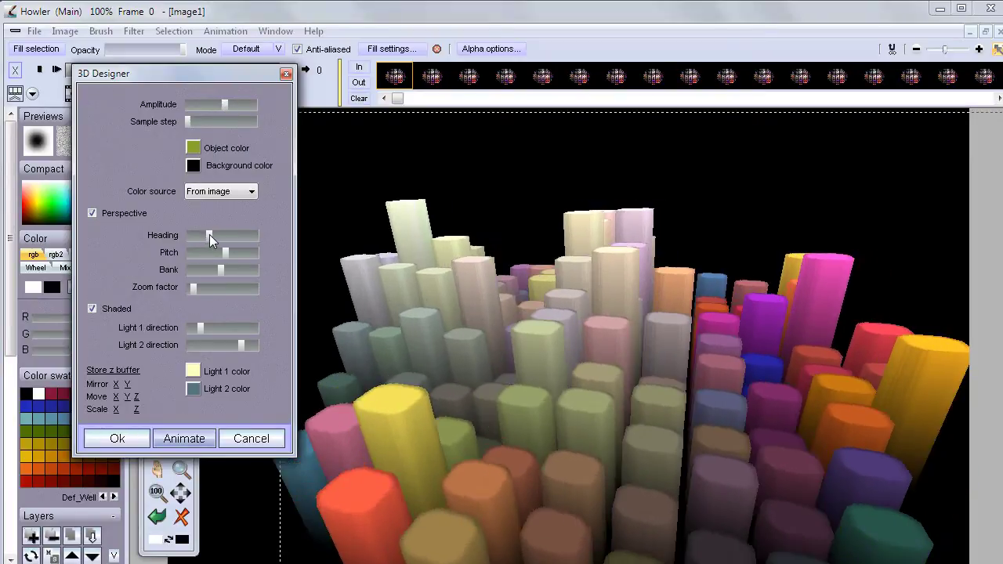
{"action": "left_click_drag", "start_coordinate": [210, 235], "coordinate": [206, 235]}
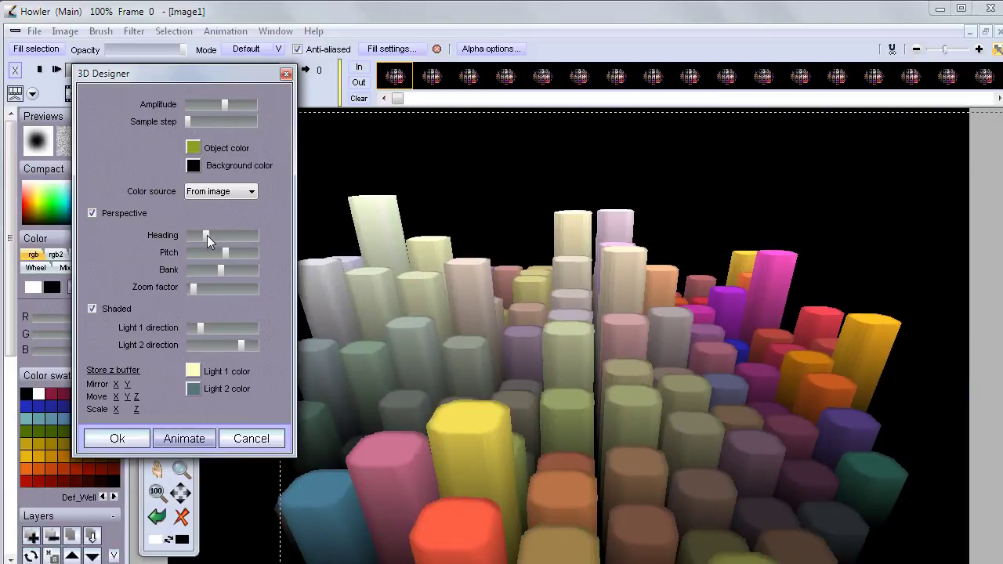
{"action": "left_click", "coordinate": [185, 439]}
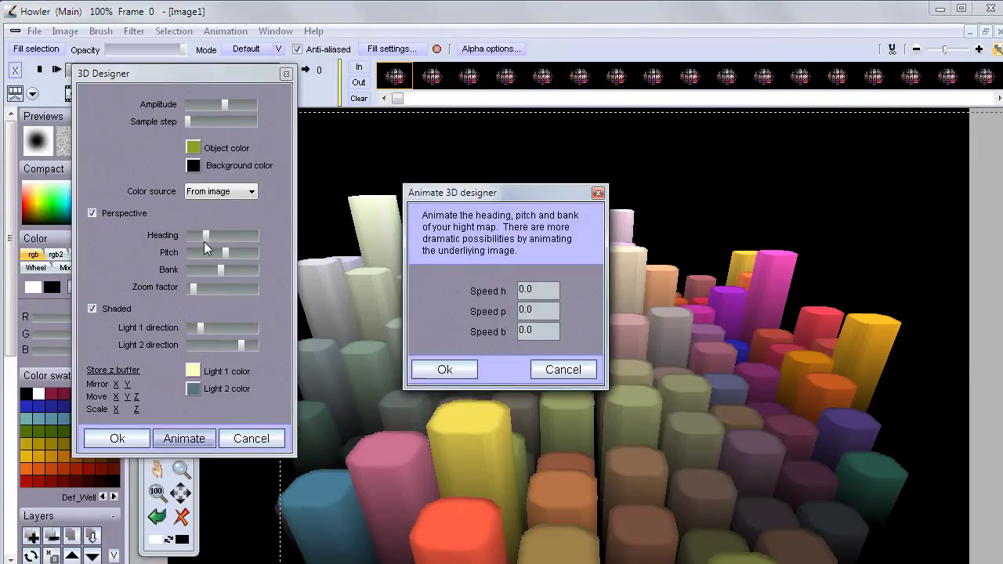
- Set the heading speed (Speed h) to 1 and render the rotation across all 120 frames
{"action": "double_click", "coordinate": [540, 291]}
{"action": "type", "text": "1"}
{"action": "left_click", "coordinate": [459, 371]}
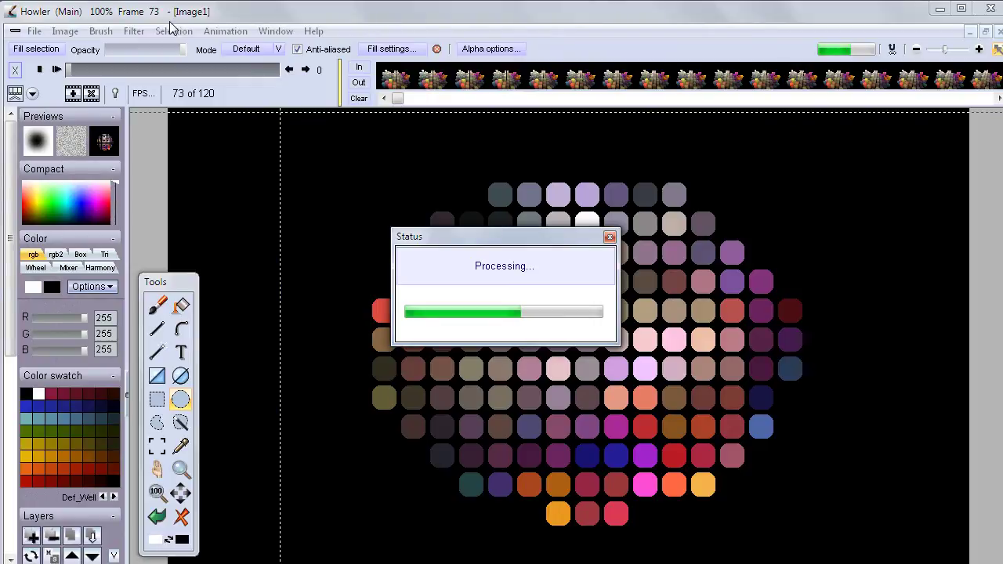
- Watch CPU and memory in Task Manager's Performance view during rendering, then close it
{"action": "key", "text": "ctrl+shift+Escape"}
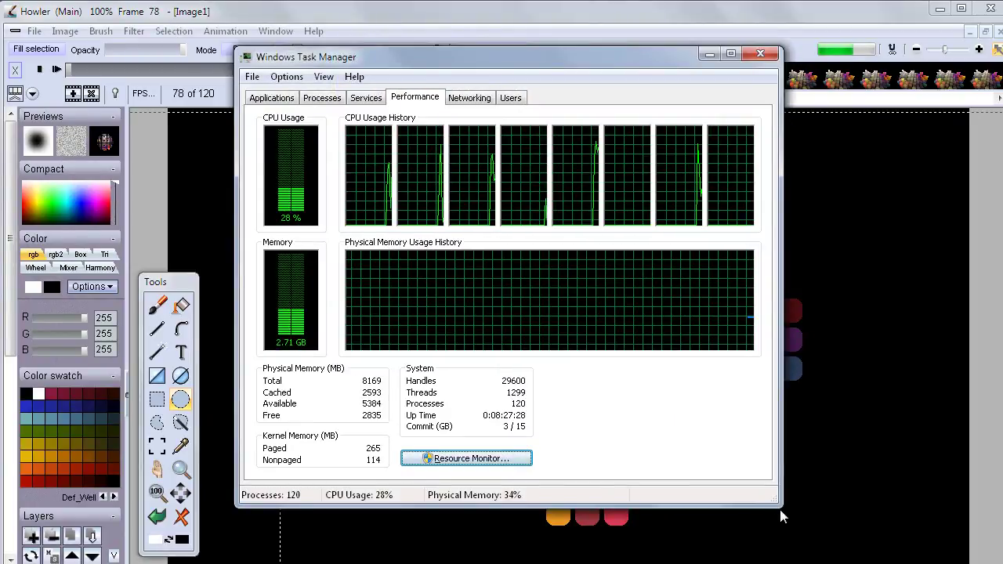
{"action": "left_click_drag", "start_coordinate": [781, 508], "coordinate": [976, 526]}
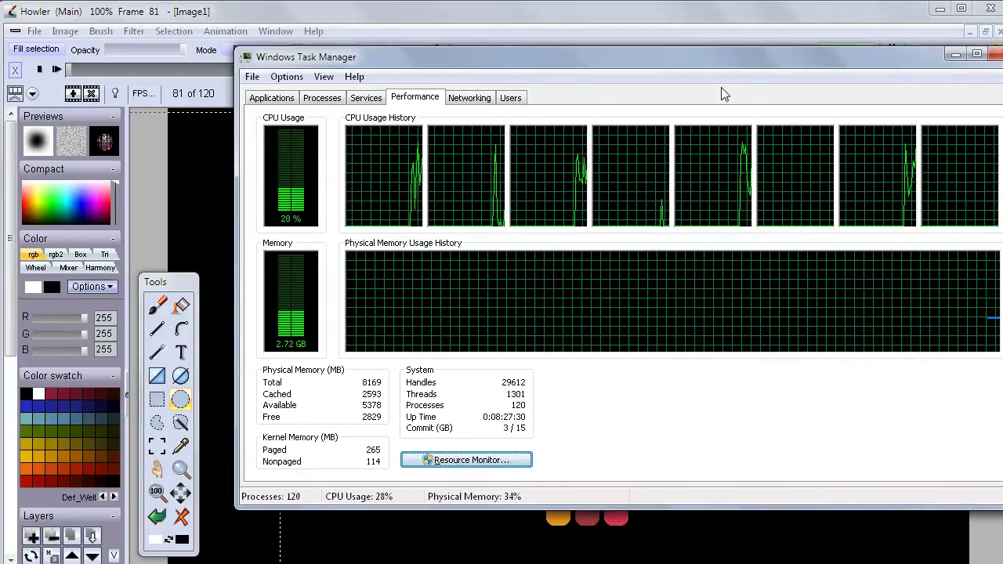
{"action": "left_click_drag", "start_coordinate": [720, 66], "coordinate": [616, 113]}
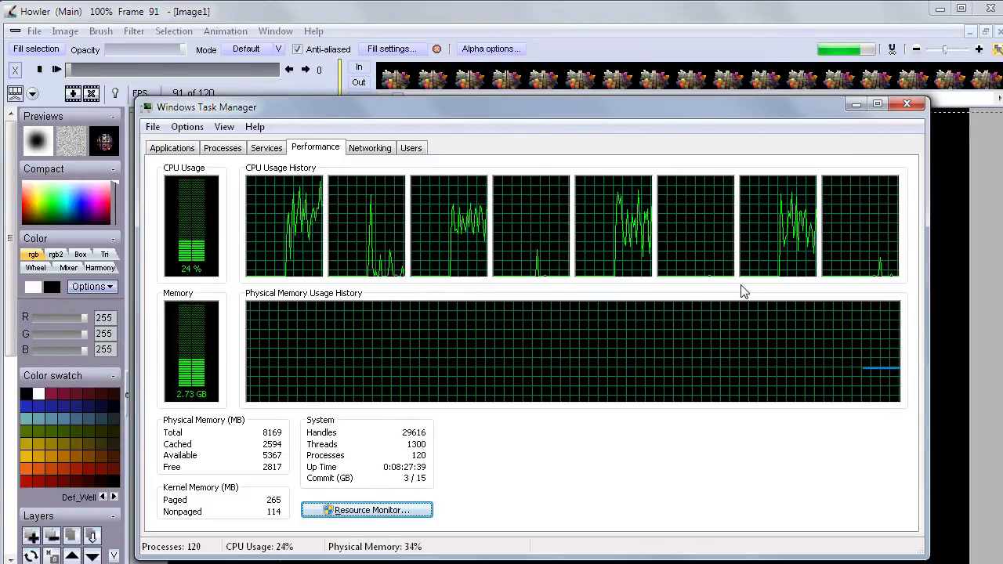
{"action": "left_click", "coordinate": [856, 103]}
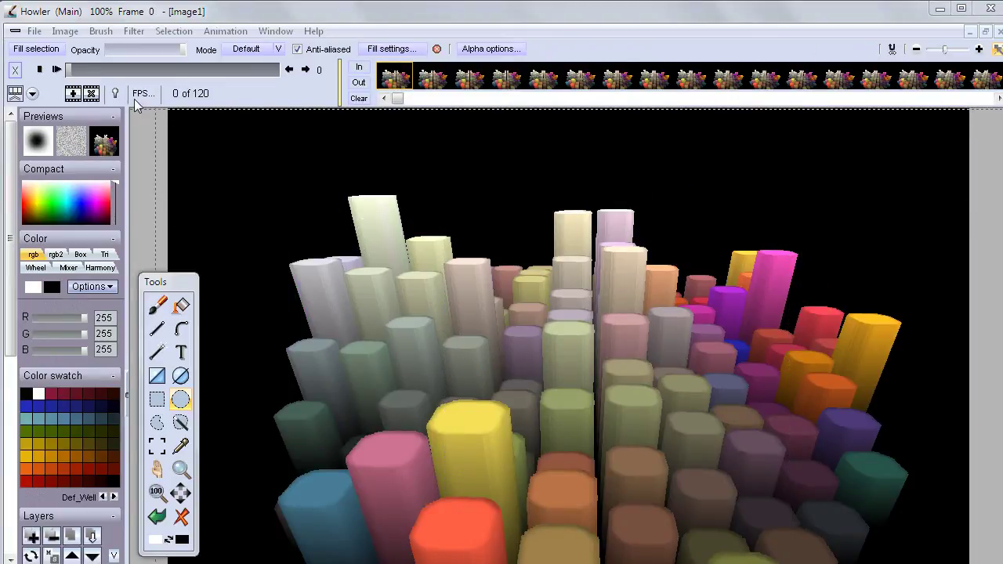
- Play the rotating 3-D bar animation and stop it back at frame 0
{"action": "left_click", "coordinate": [56, 69]}
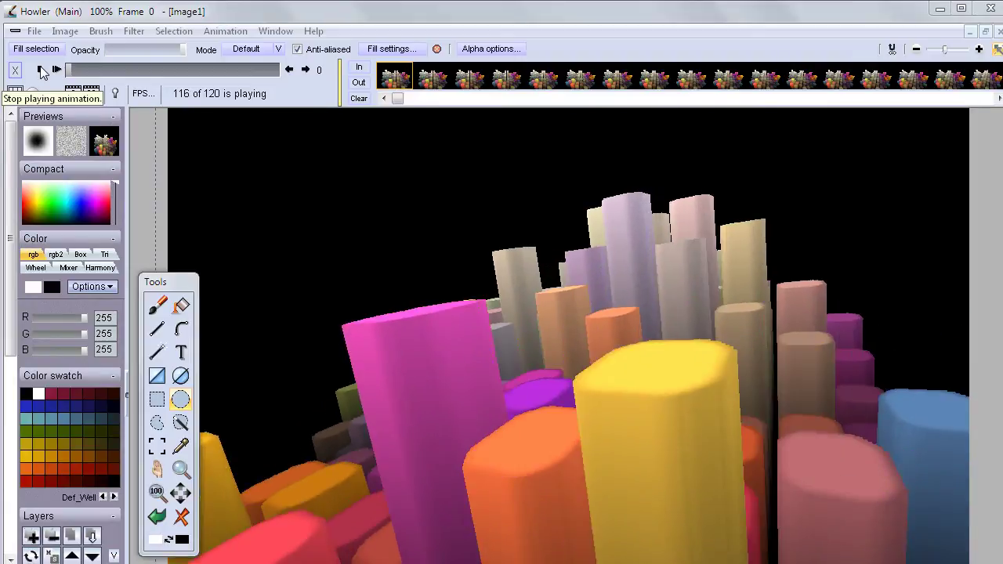
{"action": "left_click", "coordinate": [41, 71]}
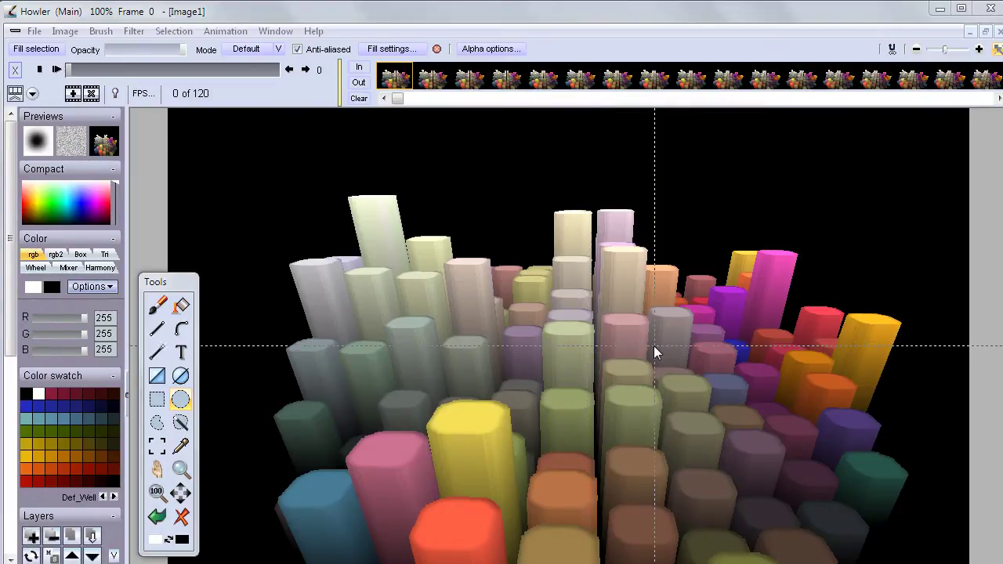
{"action": "left_click", "coordinate": [228, 31]}
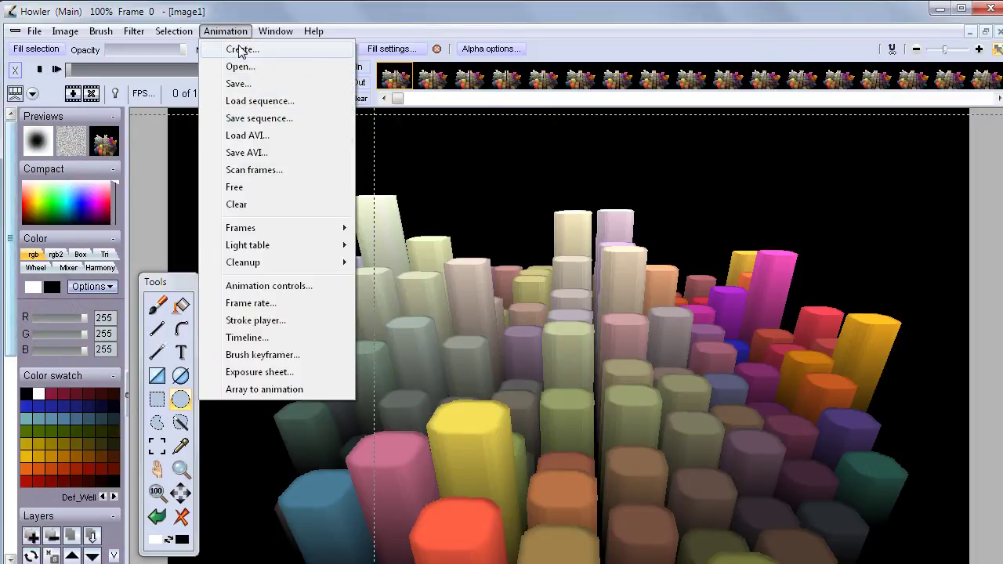
- Save the animation as 1.dwa in the DailyDose > 7 new > 3ddesigner folder
{"action": "left_click", "coordinate": [244, 83]}
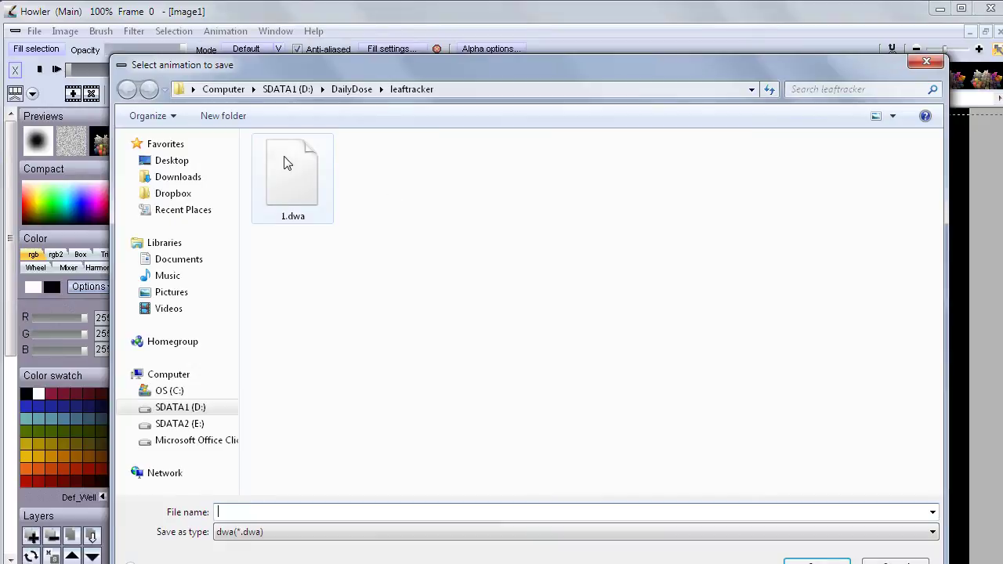
{"action": "left_click", "coordinate": [353, 90]}
{"action": "double_click", "coordinate": [298, 200]}
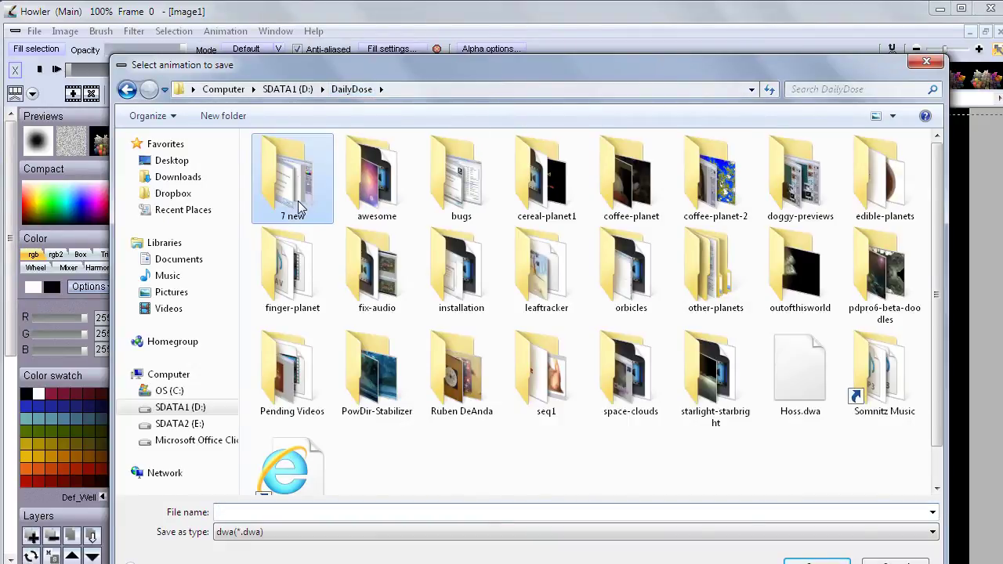
{"action": "double_click", "coordinate": [414, 223]}
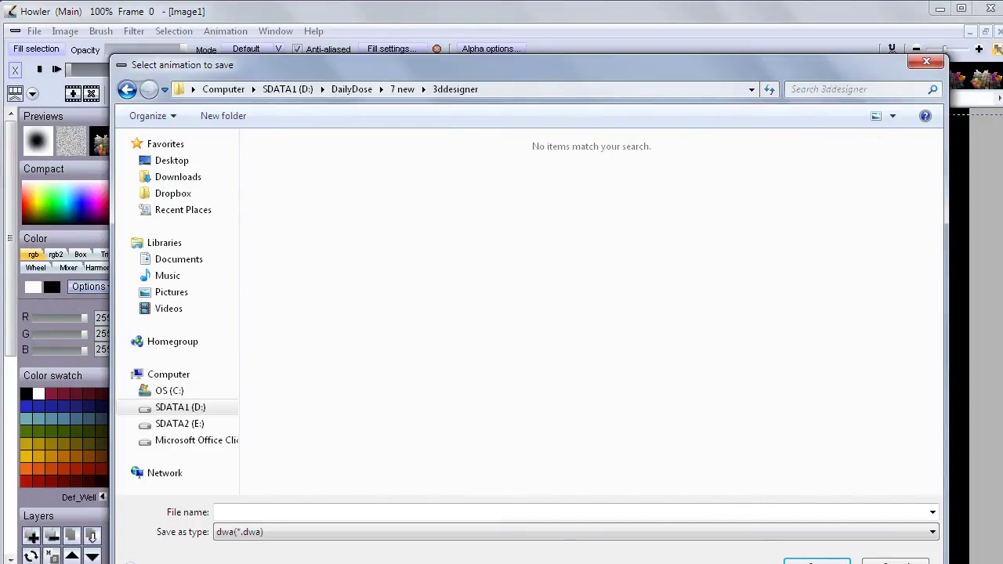
{"action": "left_click", "coordinate": [252, 519]}
{"action": "type", "text": "1"}
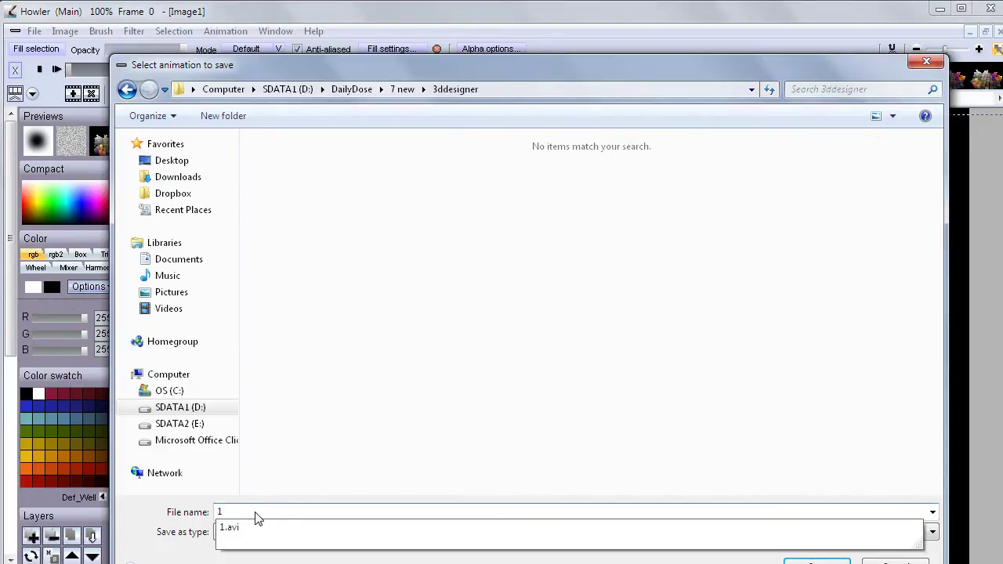
{"action": "type", "text": ".dwa"}
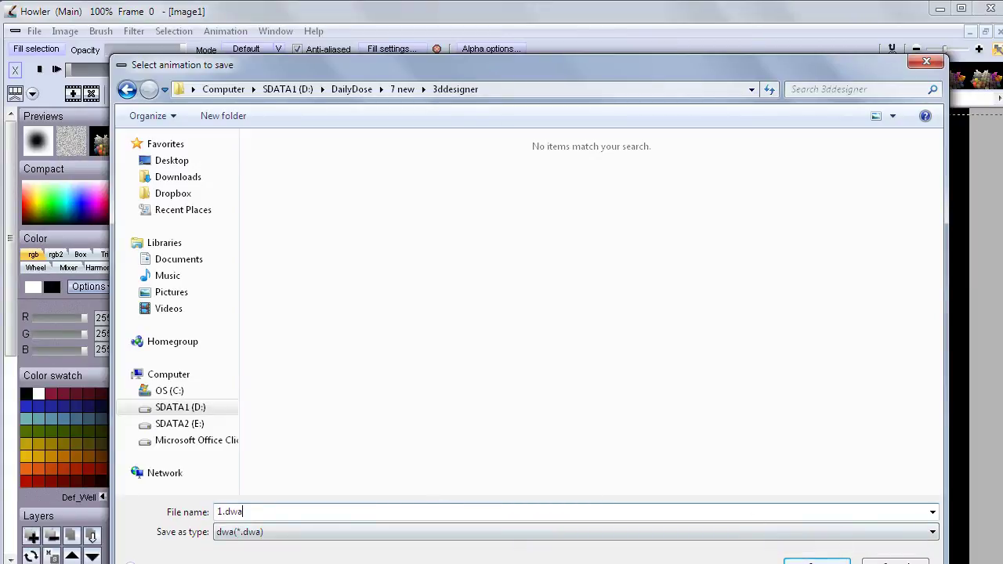
{"action": "key", "text": "Return"}
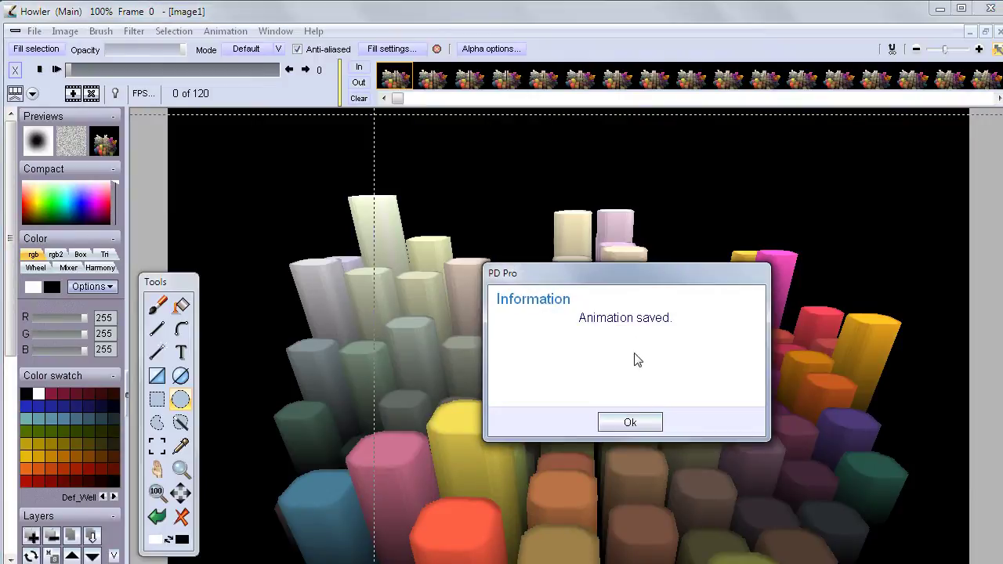
- Dismiss the 'Animation saved.' notice, then open and close the Save AVI window and Image menu
{"action": "left_click", "coordinate": [630, 423]}
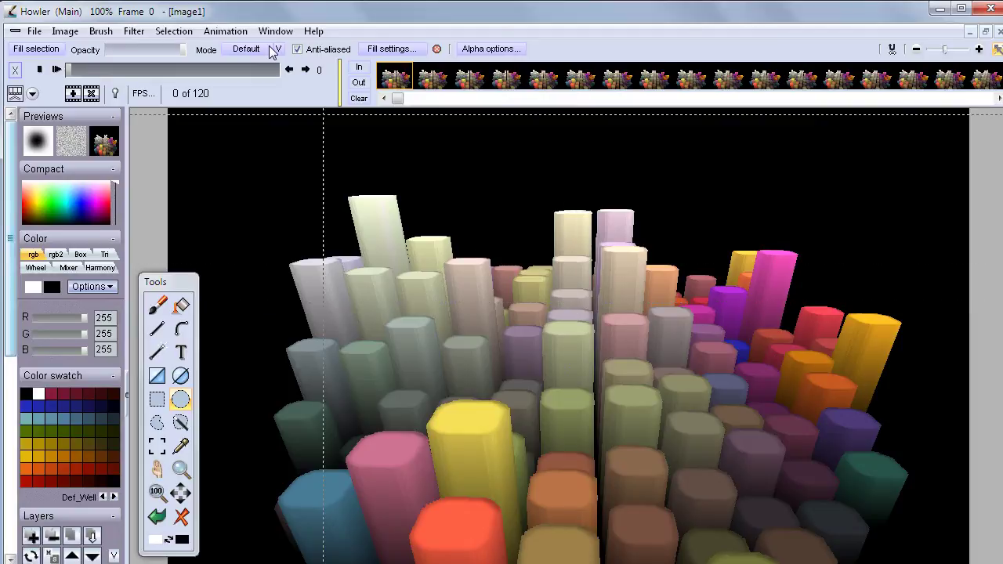
{"action": "left_click", "coordinate": [229, 30]}
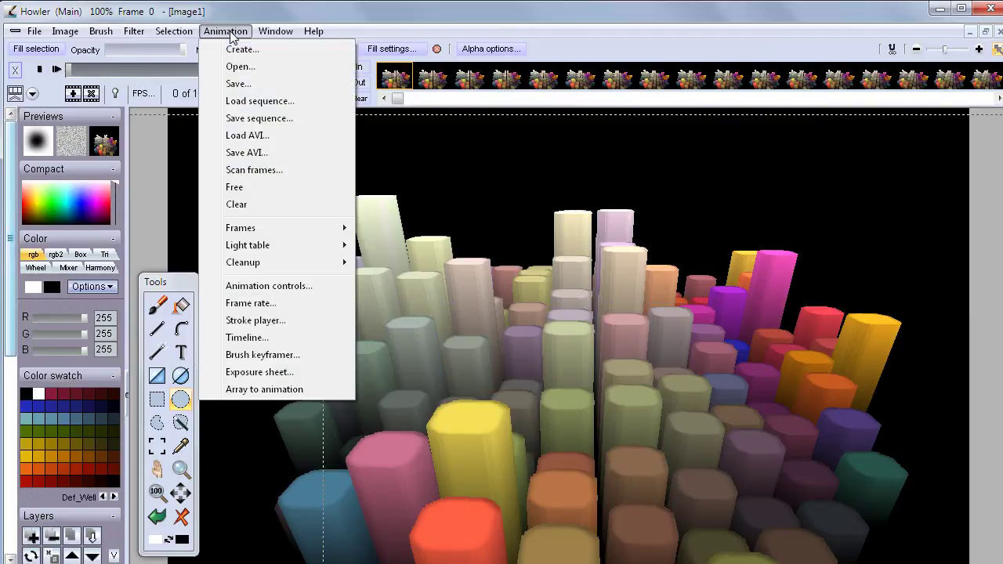
{"action": "left_click", "coordinate": [274, 153]}
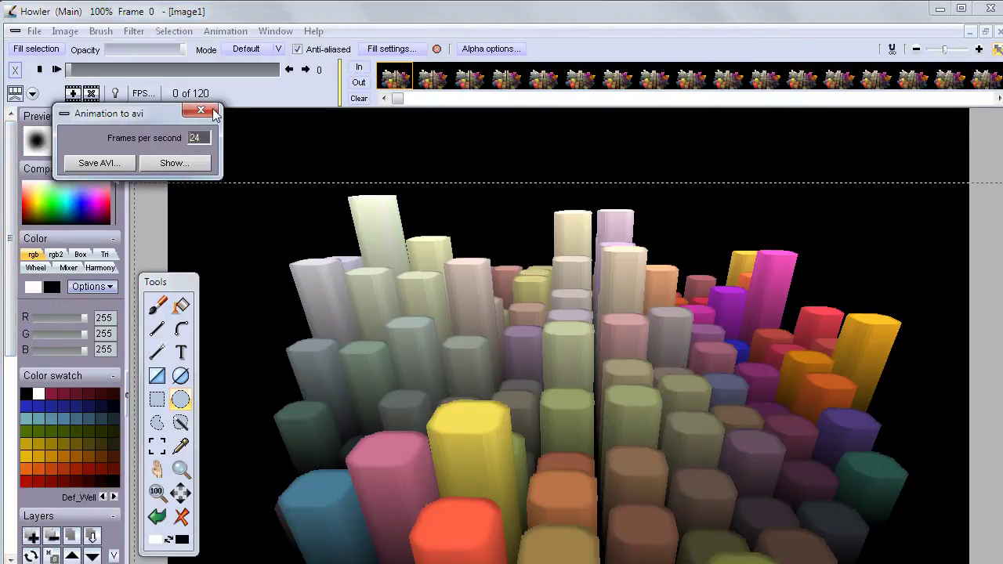
{"action": "left_click", "coordinate": [213, 111]}
{"action": "left_click", "coordinate": [69, 32]}
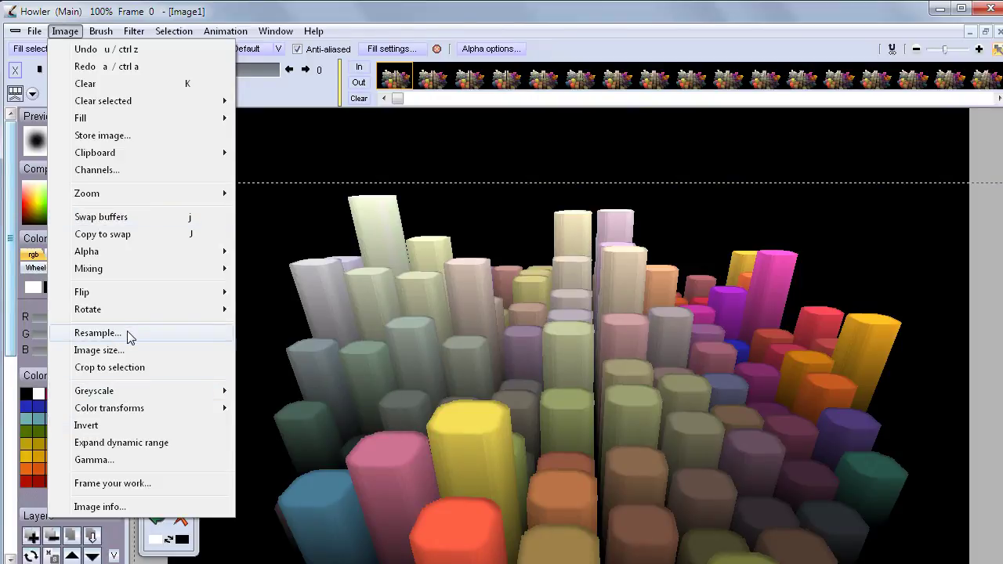
{"action": "left_click", "coordinate": [339, 14]}
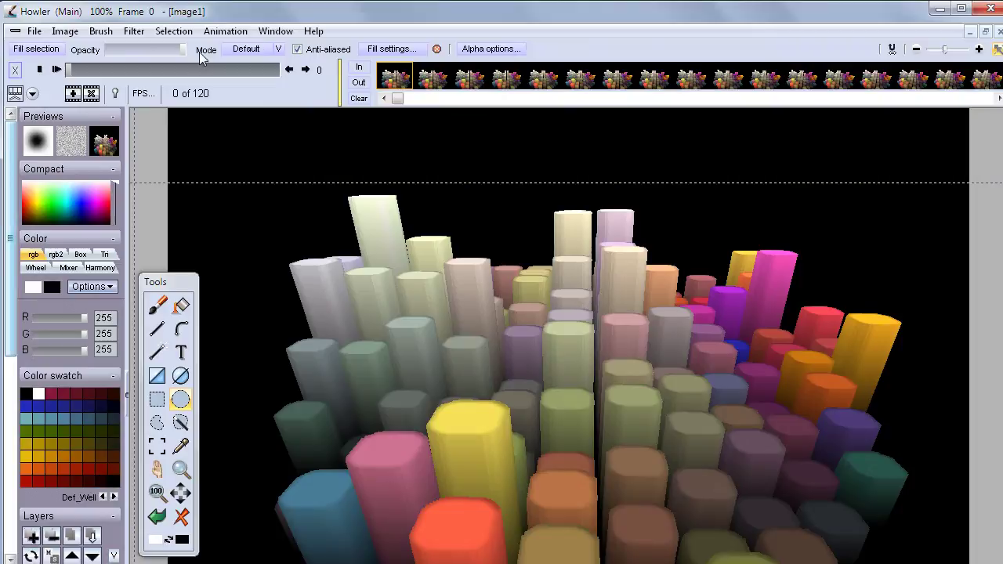
- Open the AVI export and change Frames per second from 24 to 30
{"action": "left_click", "coordinate": [243, 32]}
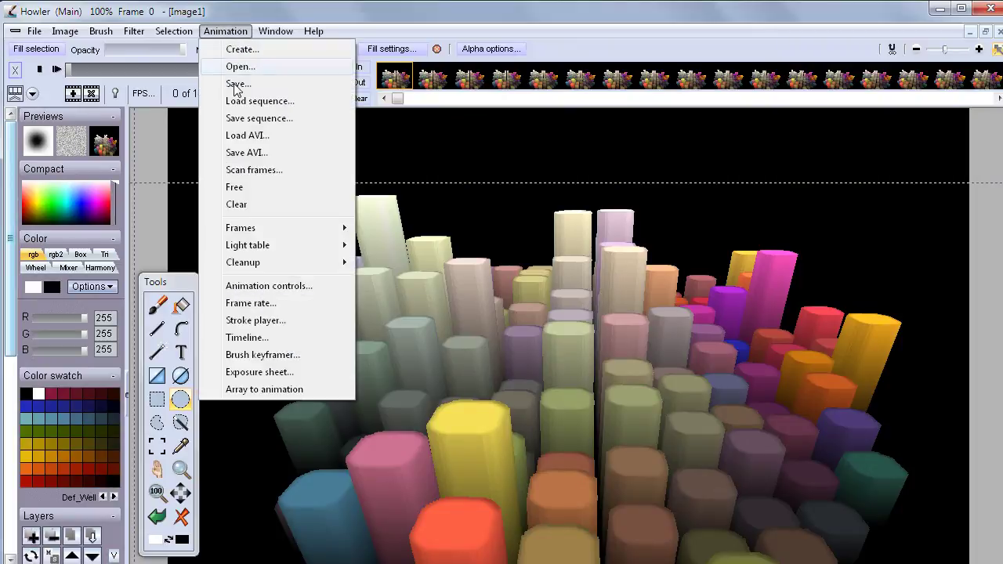
{"action": "left_click", "coordinate": [261, 154]}
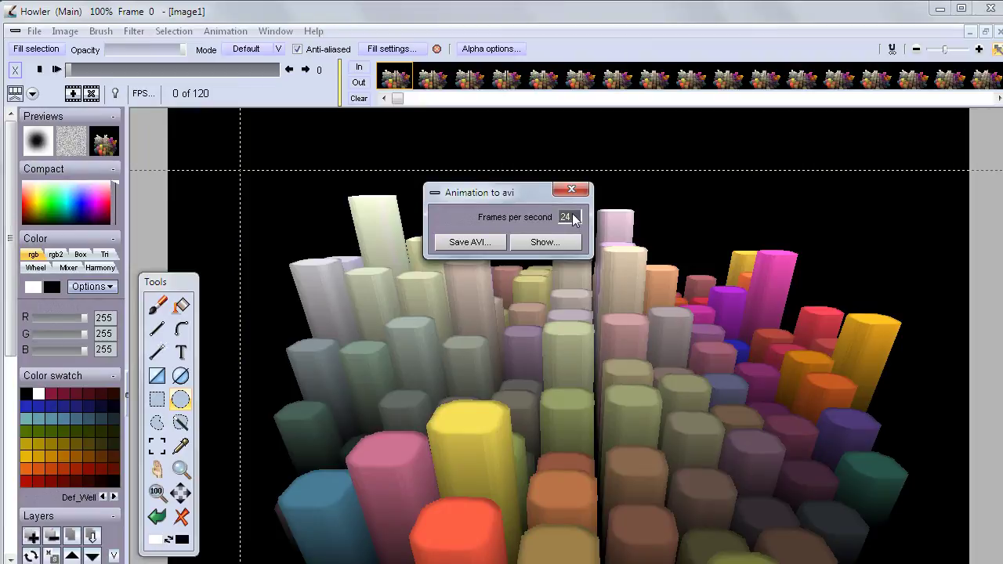
{"action": "double_click", "coordinate": [573, 218]}
{"action": "type", "text": "30"}
- Set the AVI destination to the DailyDose > 7 new > 3ddesigner folder
{"action": "left_click", "coordinate": [482, 242]}
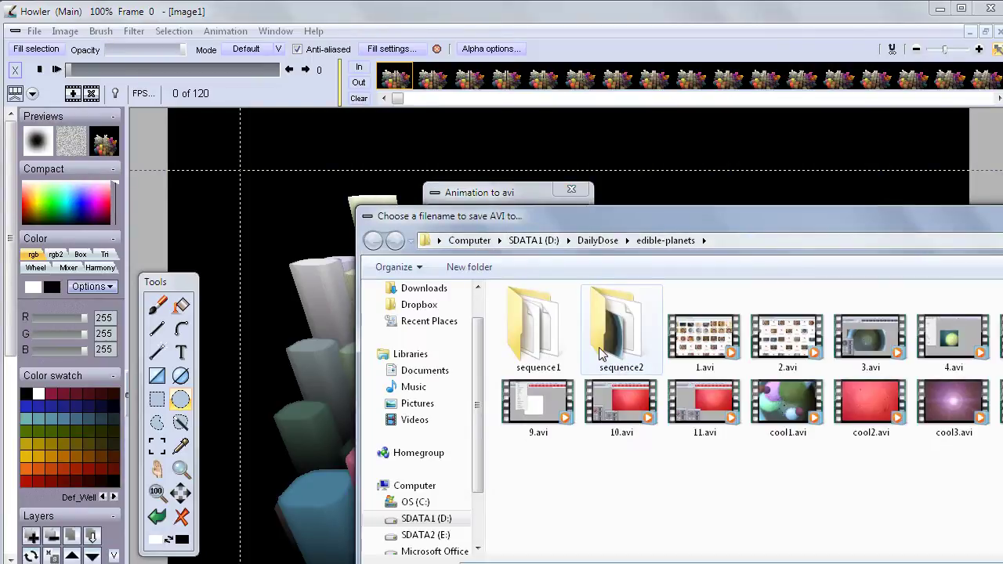
{"action": "left_click", "coordinate": [598, 241]}
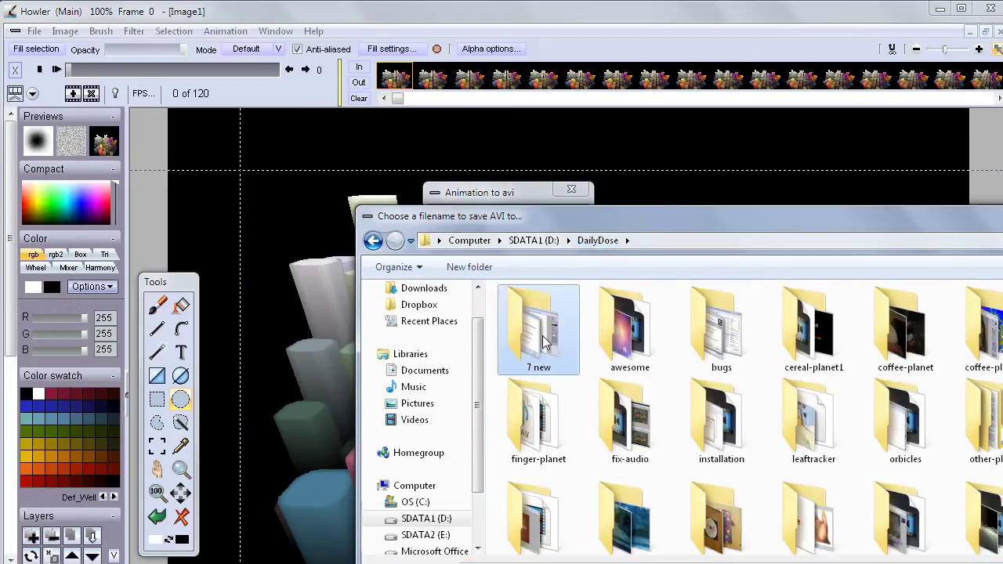
{"action": "double_click", "coordinate": [543, 341]}
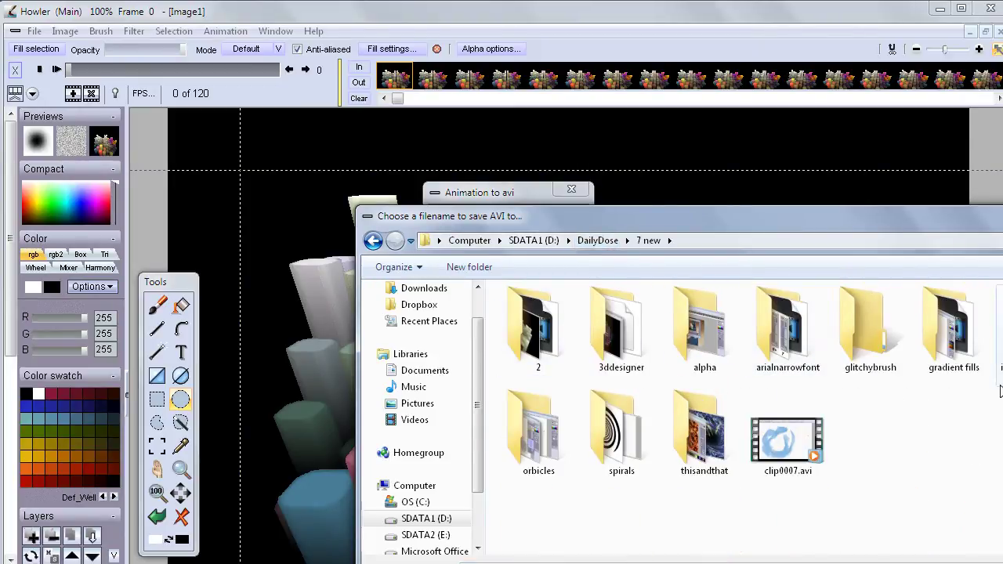
{"action": "left_click", "coordinate": [622, 331]}
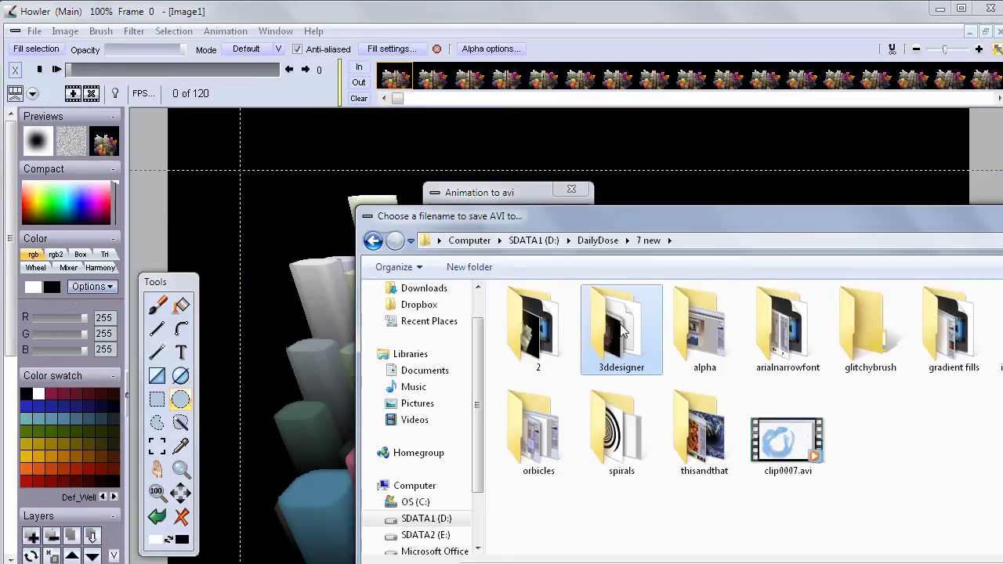
{"action": "double_click", "coordinate": [622, 332]}
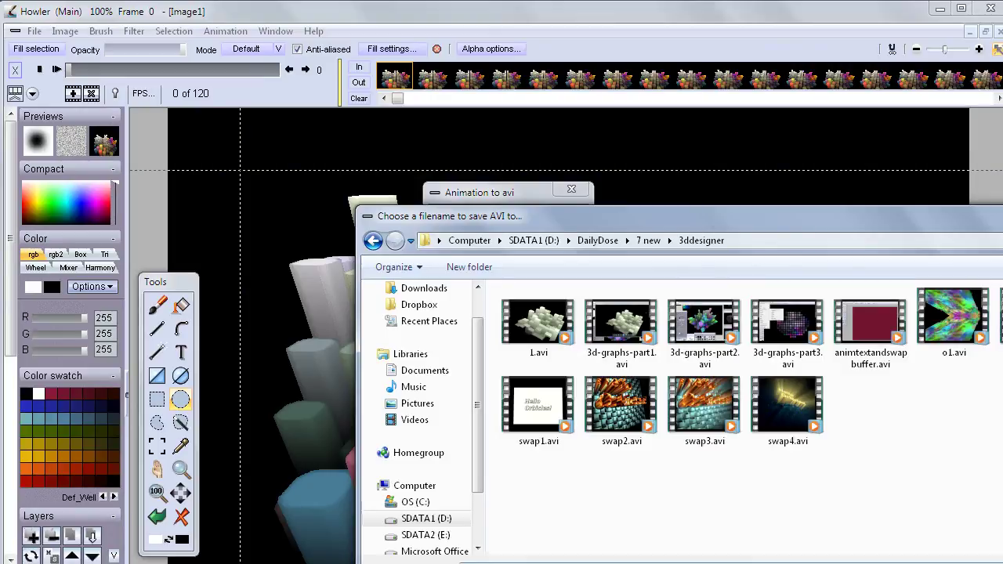
{"action": "key", "text": "Escape"}
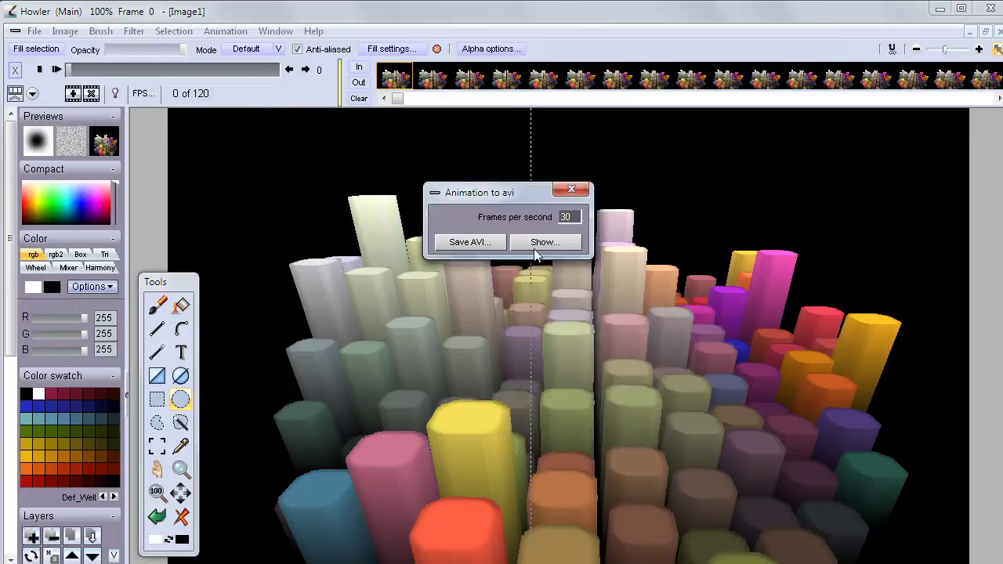
- Select Lagarith Lossless Codec as the AVI compressor and open its configuration options
{"action": "left_click", "coordinate": [534, 246]}
{"action": "left_click_drag", "start_coordinate": [582, 301], "coordinate": [319, 164]}
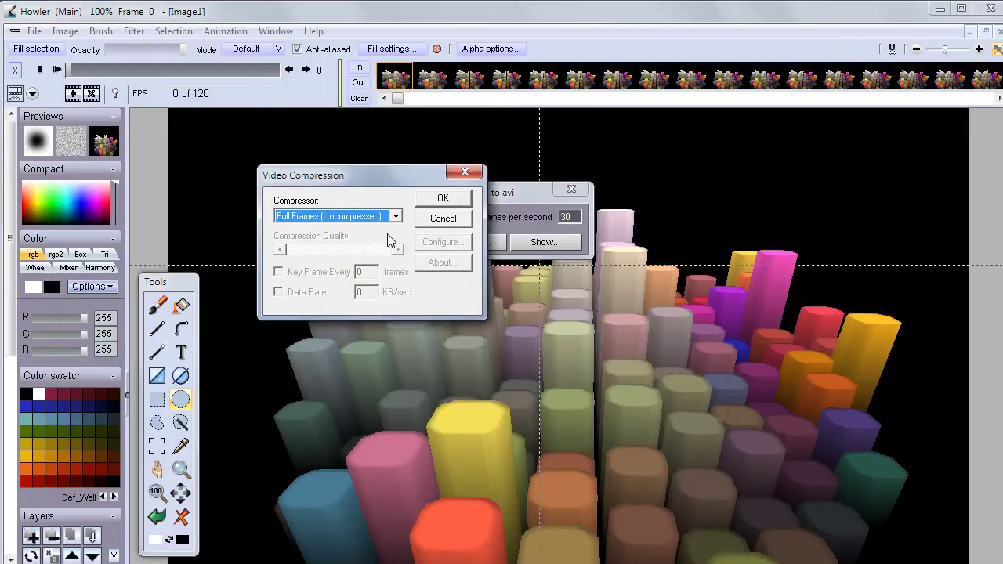
{"action": "left_click", "coordinate": [369, 215]}
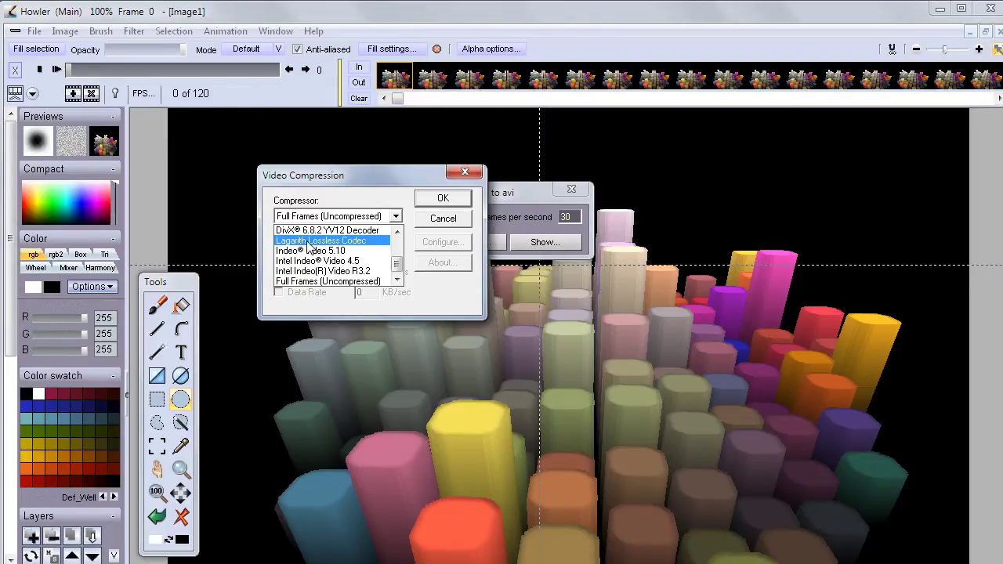
{"action": "left_click", "coordinate": [329, 241]}
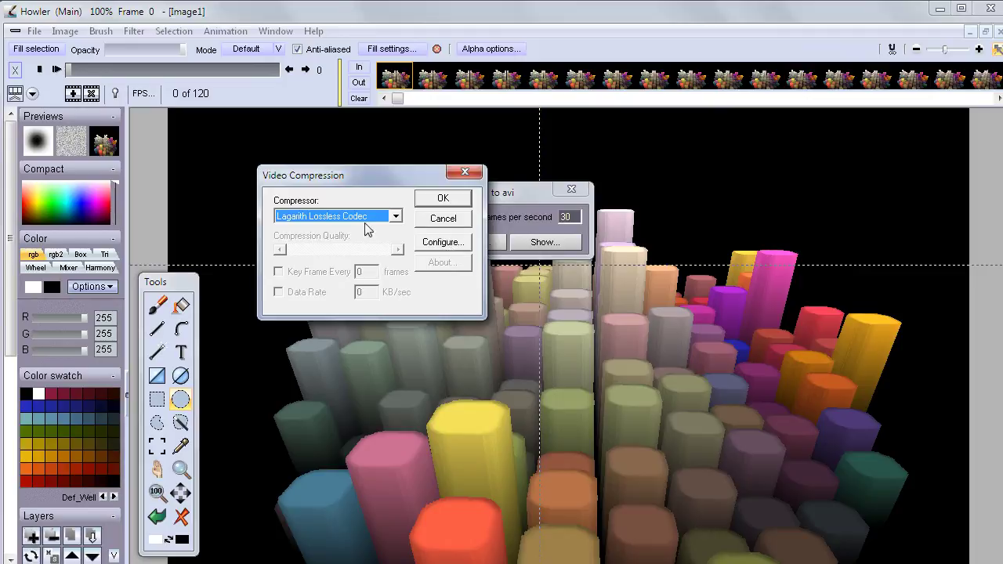
{"action": "left_click", "coordinate": [447, 245]}
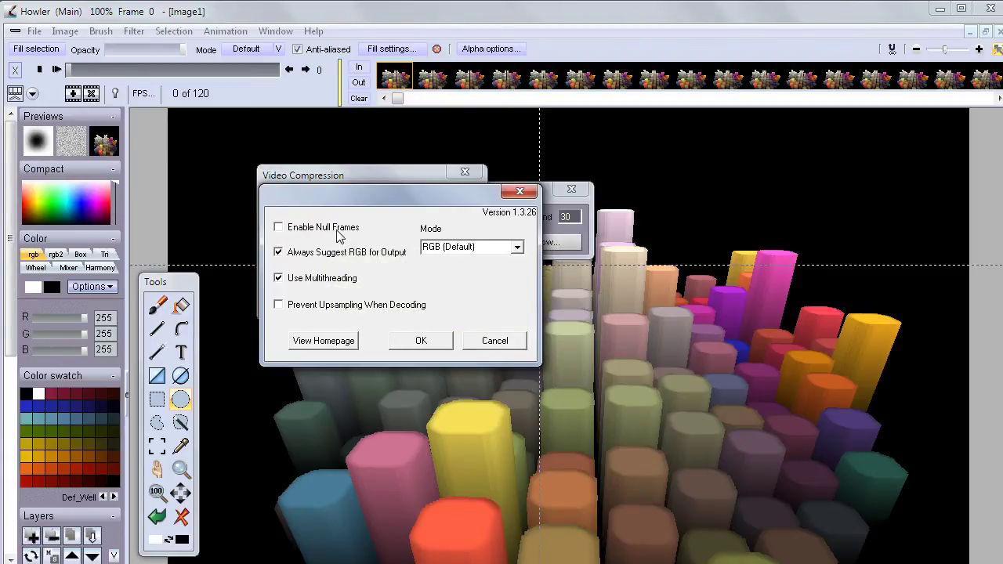
- Leave the Lagarith colour mode on RGB (Default) and accept the codec configuration
{"action": "mouse_move", "coordinate": [338, 233]}
{"action": "left_click", "coordinate": [517, 248]}
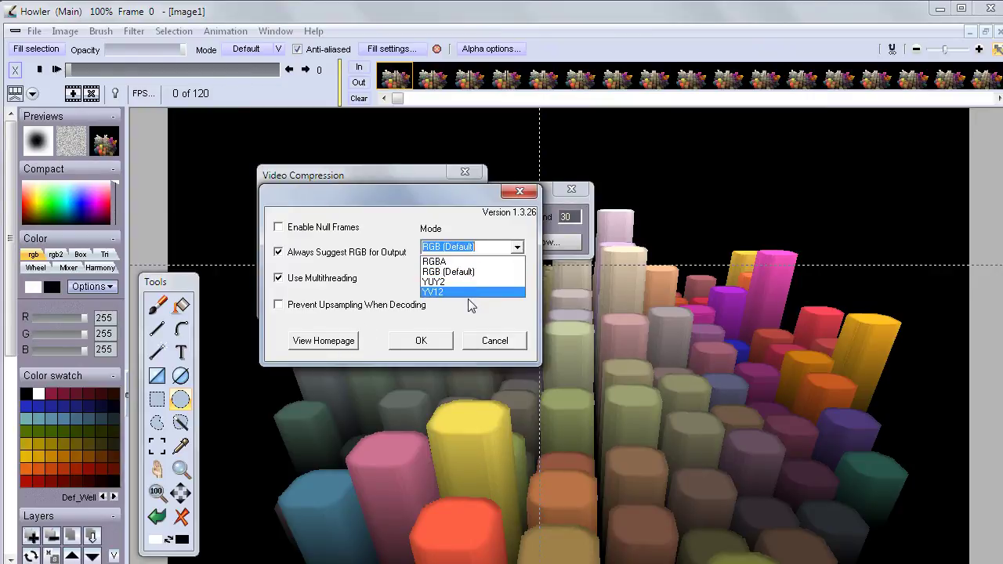
{"action": "left_click", "coordinate": [489, 228]}
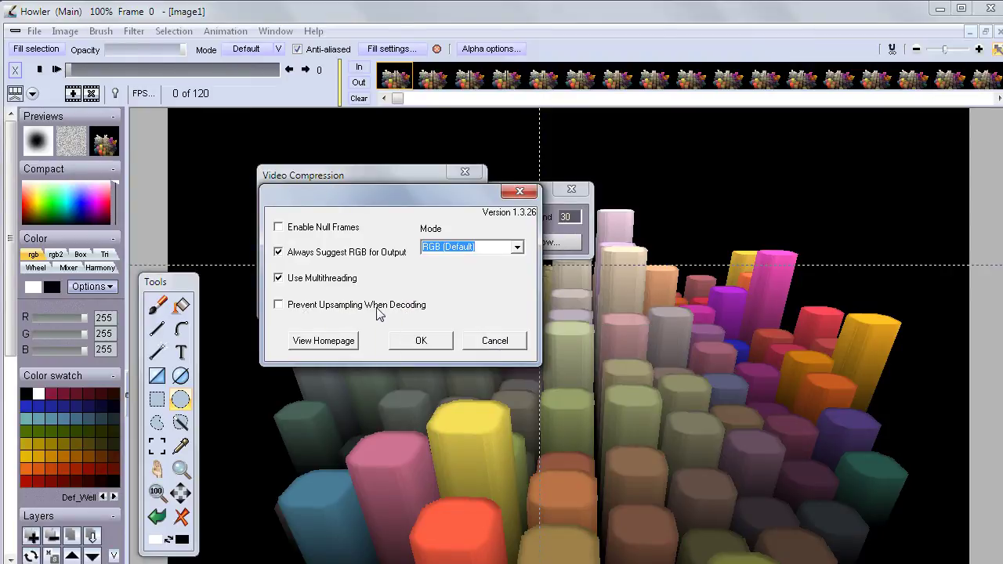
{"action": "mouse_move", "coordinate": [378, 314]}
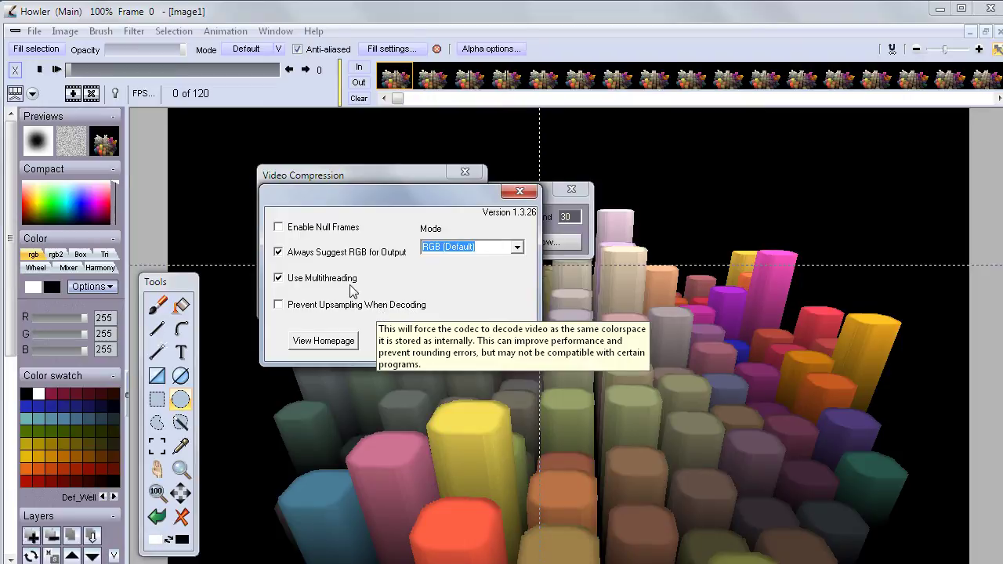
{"action": "left_click", "coordinate": [437, 341]}
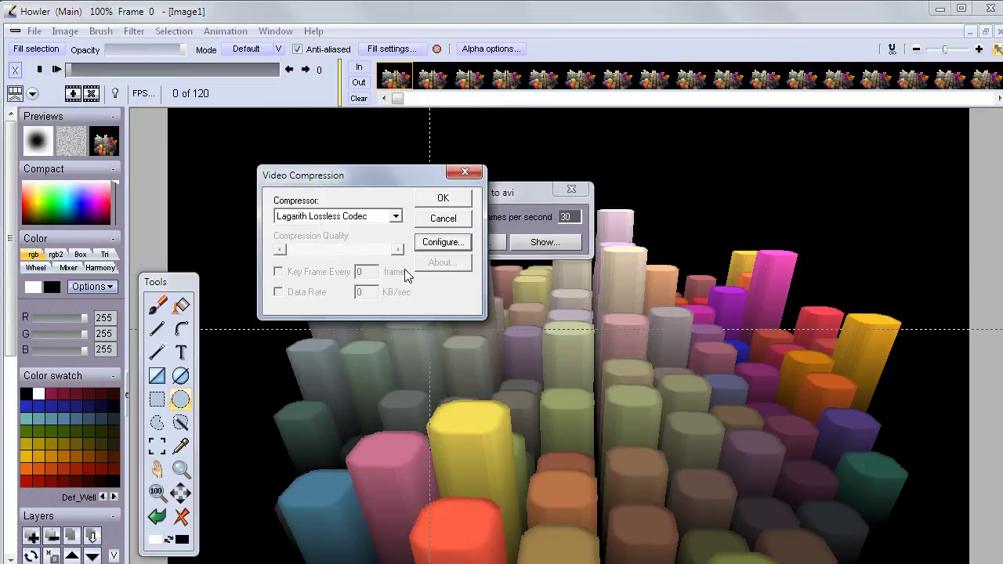
- Render the 120-frame Lagarith AVI at 30 fps and show it in a media player
{"action": "left_click", "coordinate": [443, 198]}
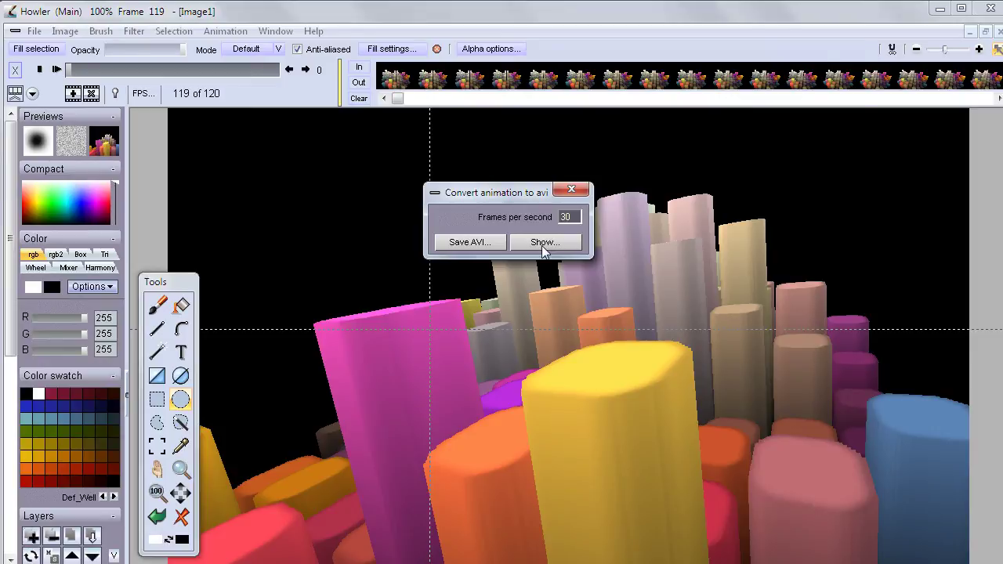
{"action": "left_click", "coordinate": [544, 244]}
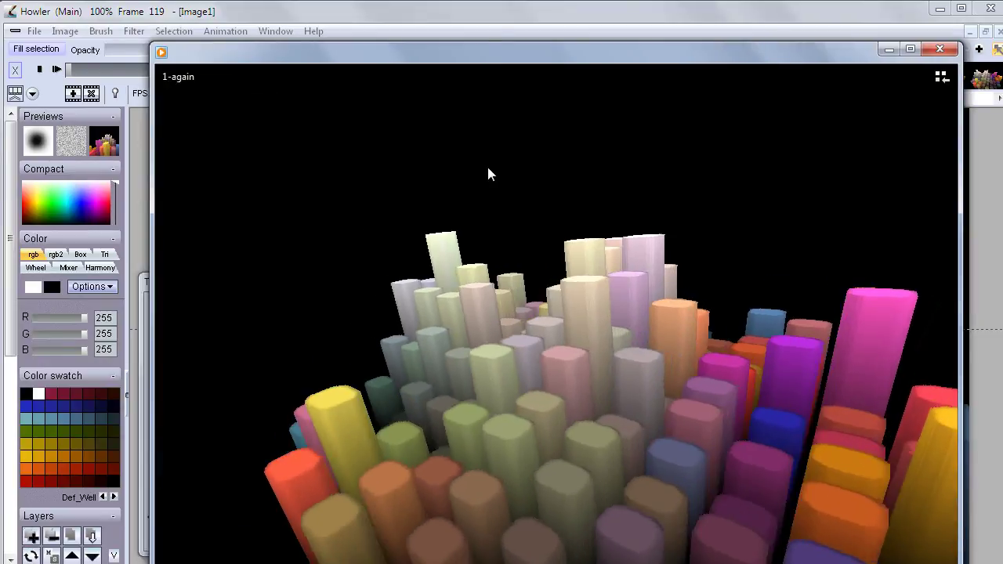
- Move the Windows Media Player window up and left to watch the rotating colour bars play
{"action": "left_click_drag", "start_coordinate": [421, 60], "coordinate": [370, 23]}
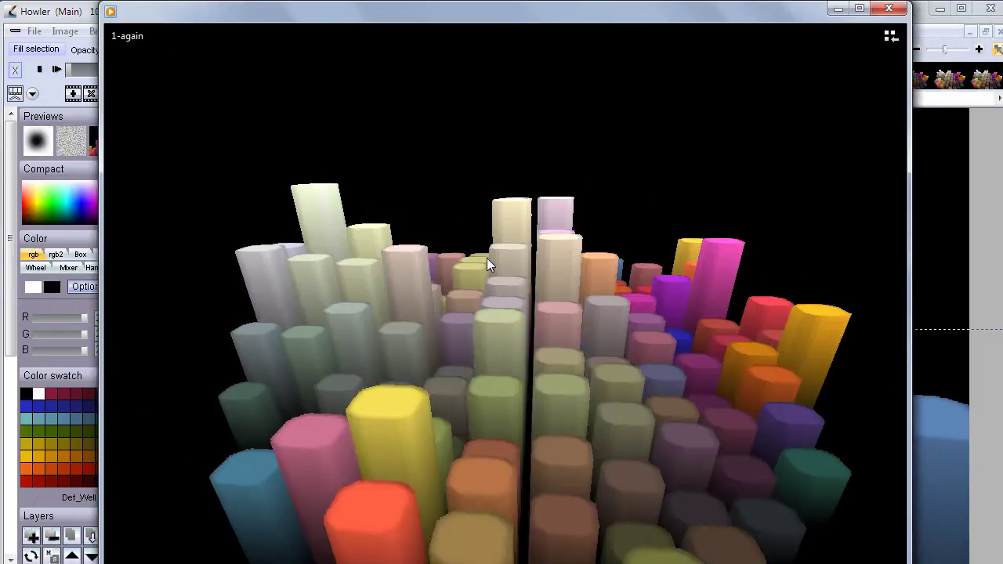